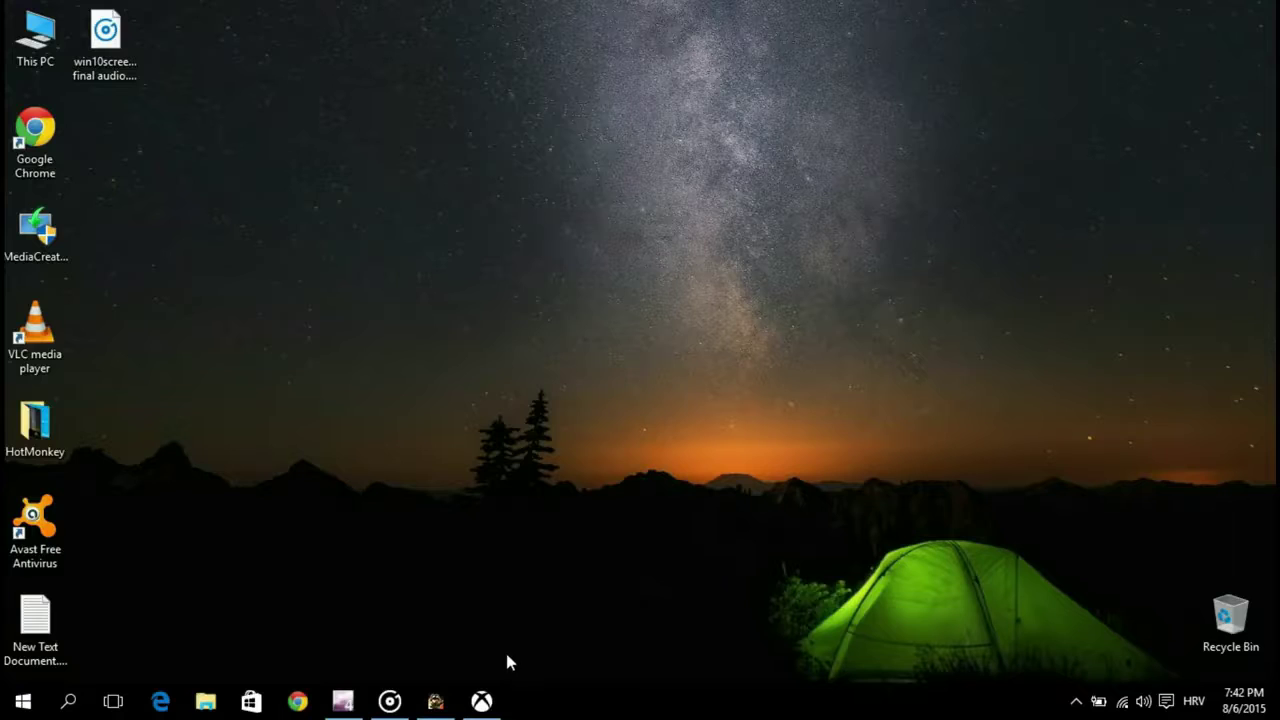
Open the Xbox app, view its Game DVR section for clips on this PC, and minimize the app.
click(483, 705)
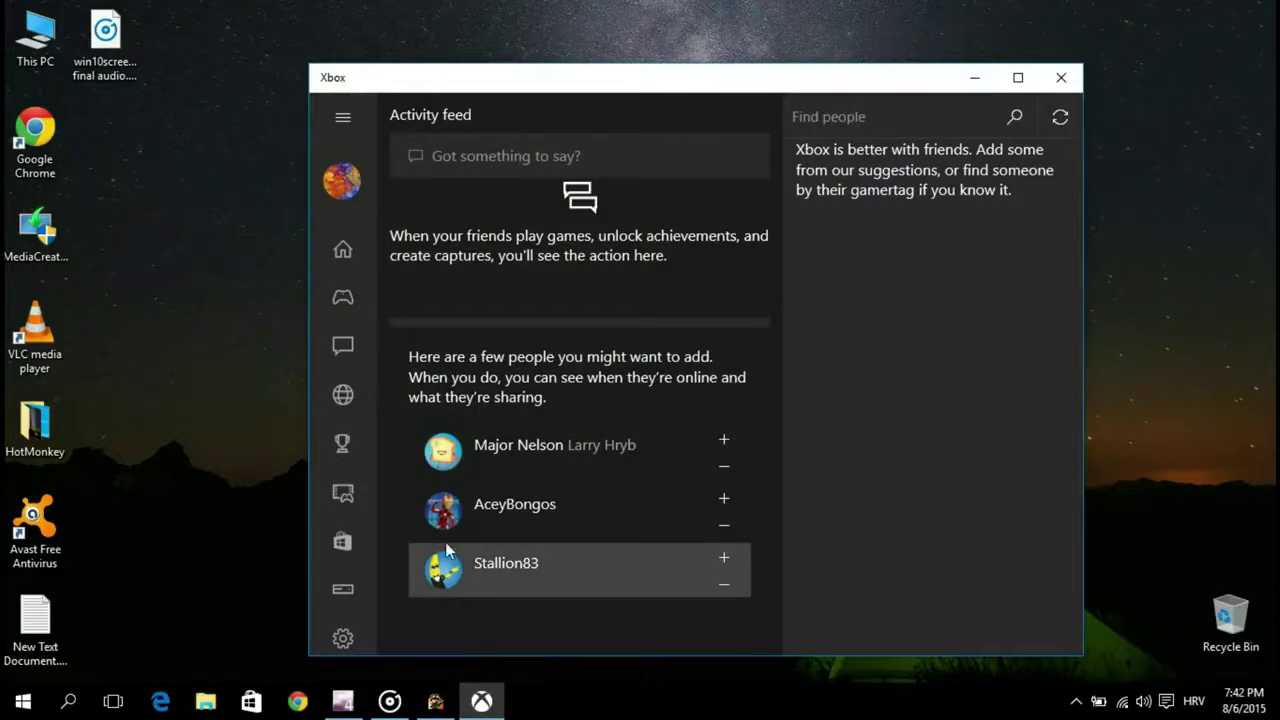
click(349, 496)
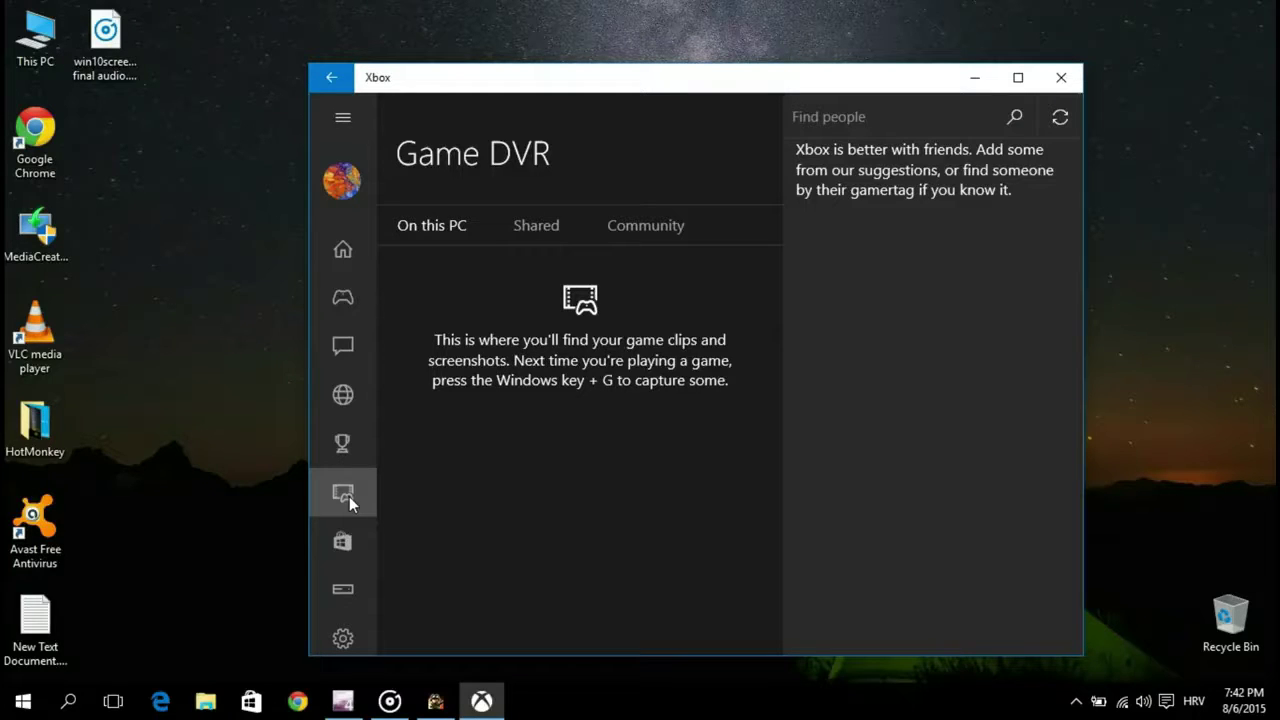
click(976, 78)
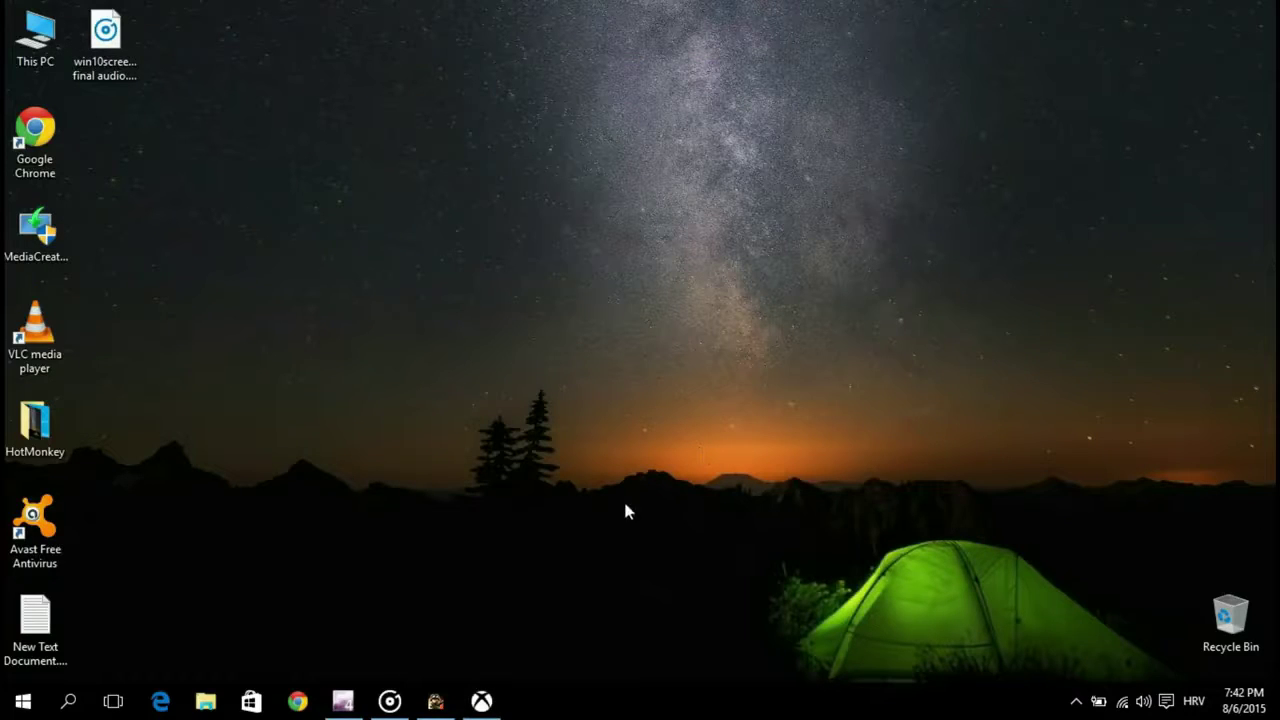
Switch to Tiny Troopers, start the Campaign and try the Game bar over the running game.
click(435, 701)
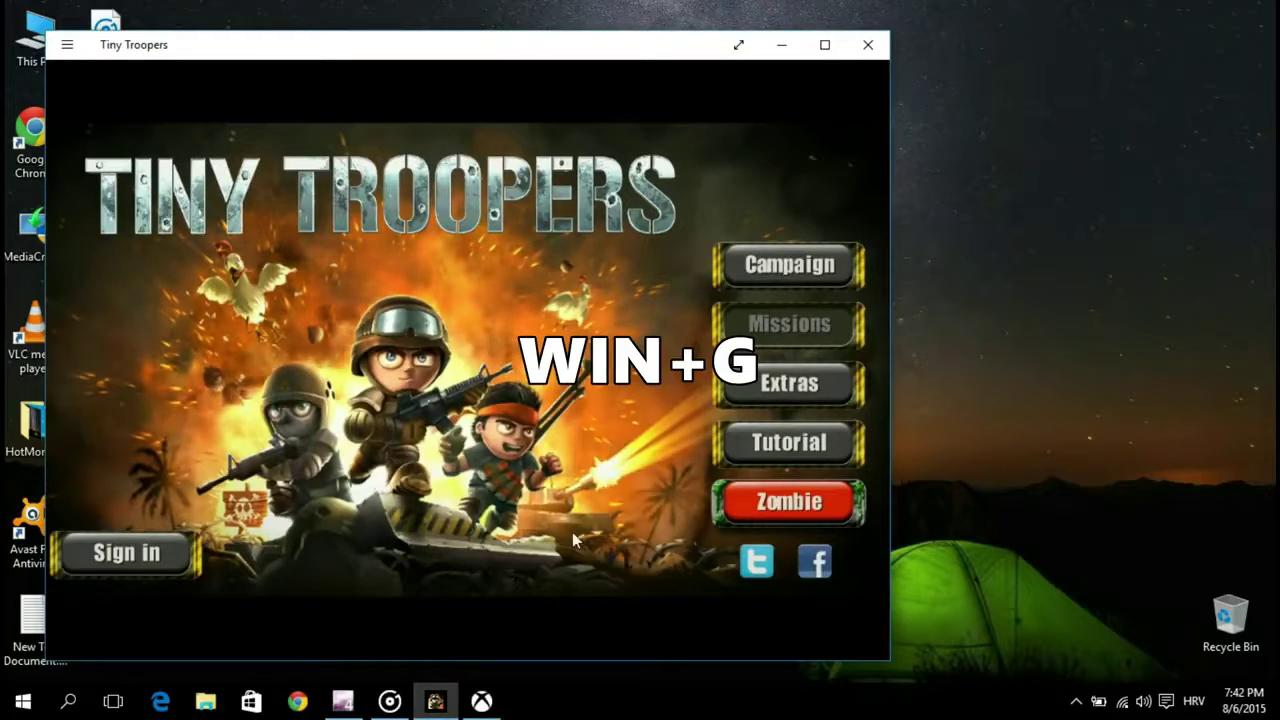
click(786, 273)
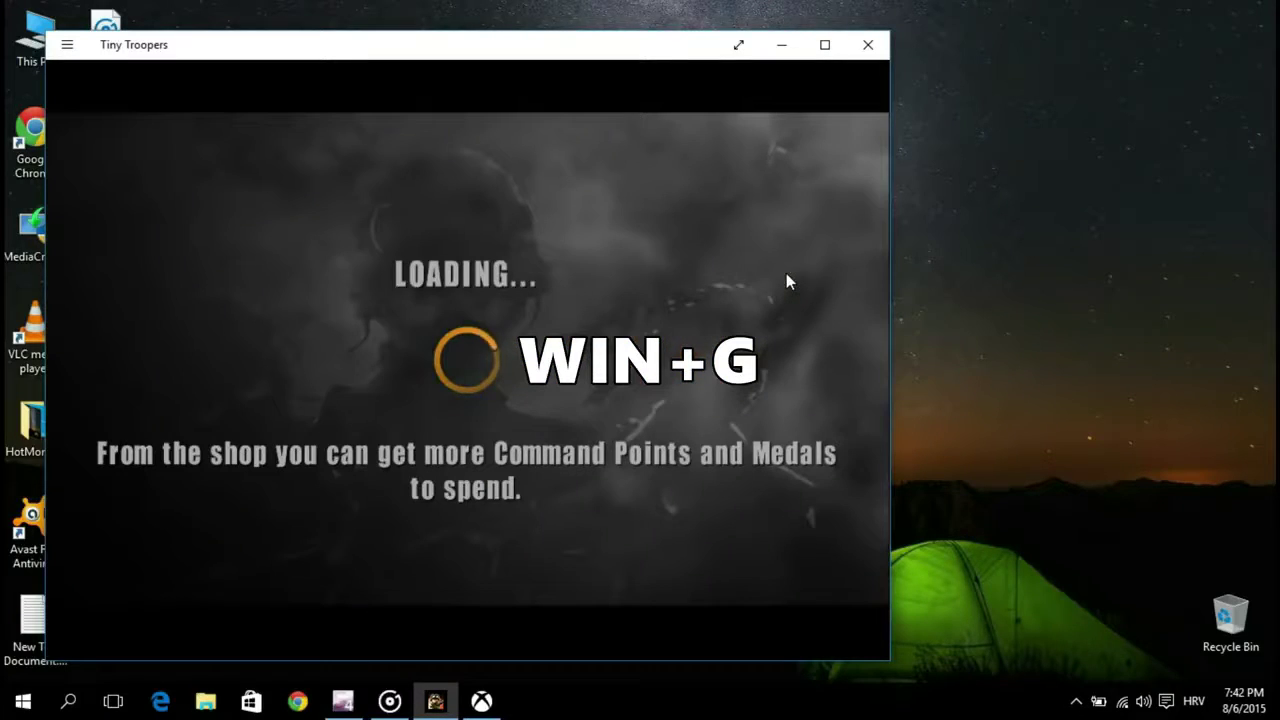
key(super+g)
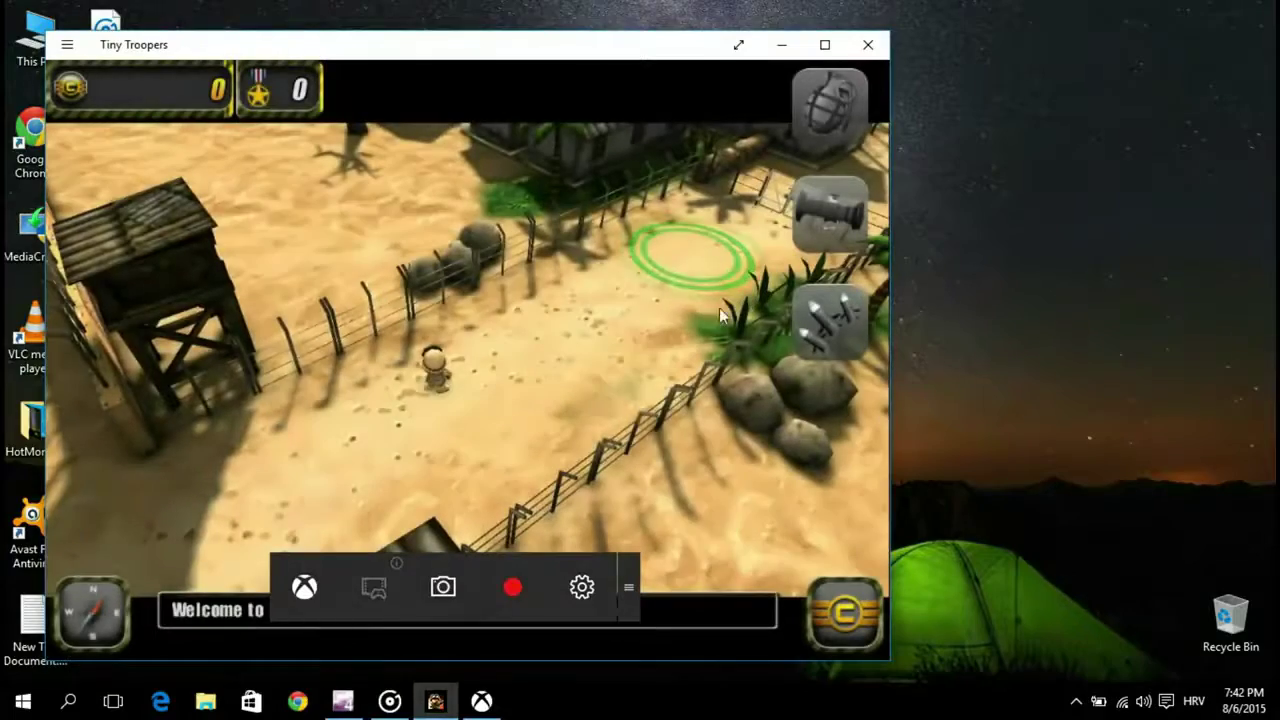
click(696, 325)
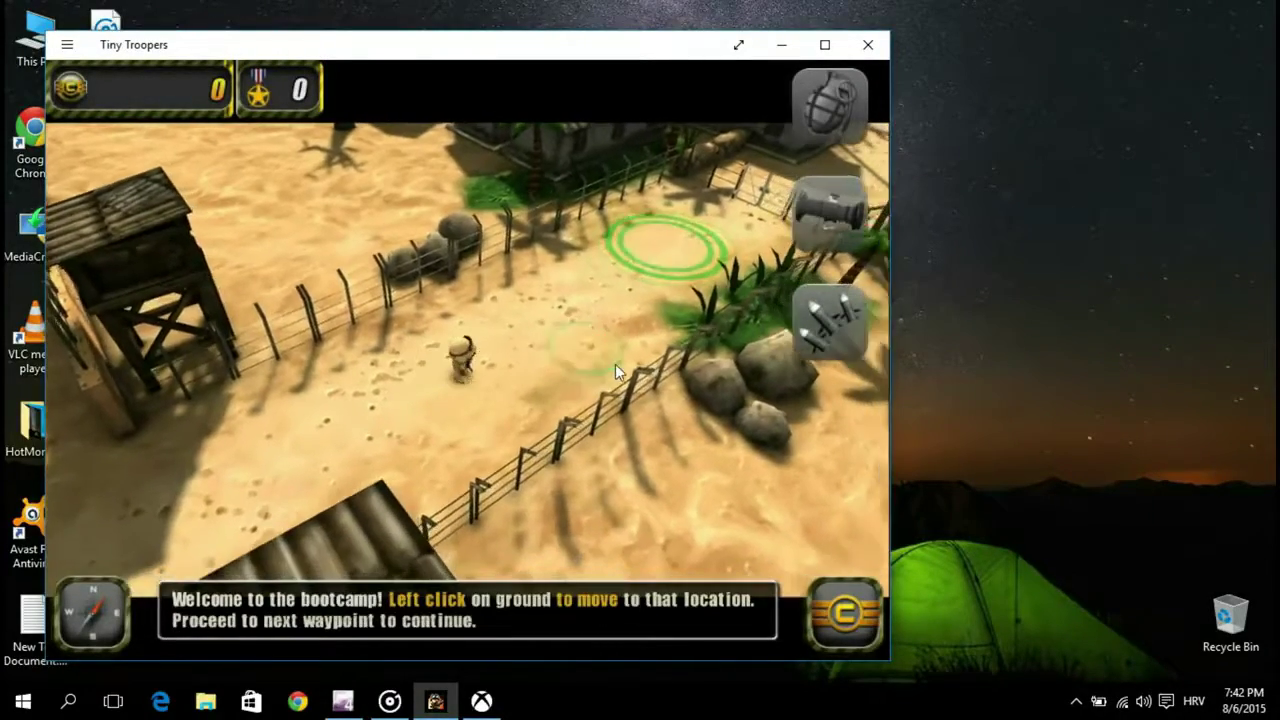
key(super+g)
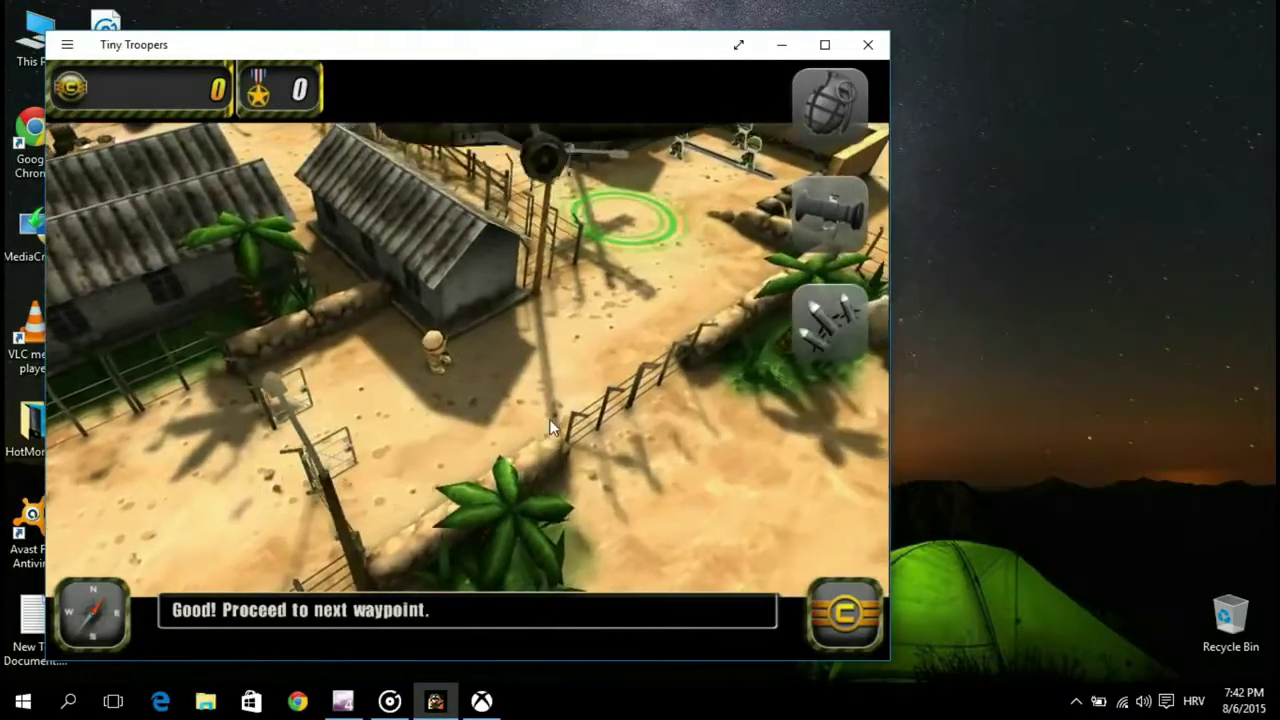
Record a short clip of the Tiny Troopers gameplay with the Game bar and close the game.
key(super+g)
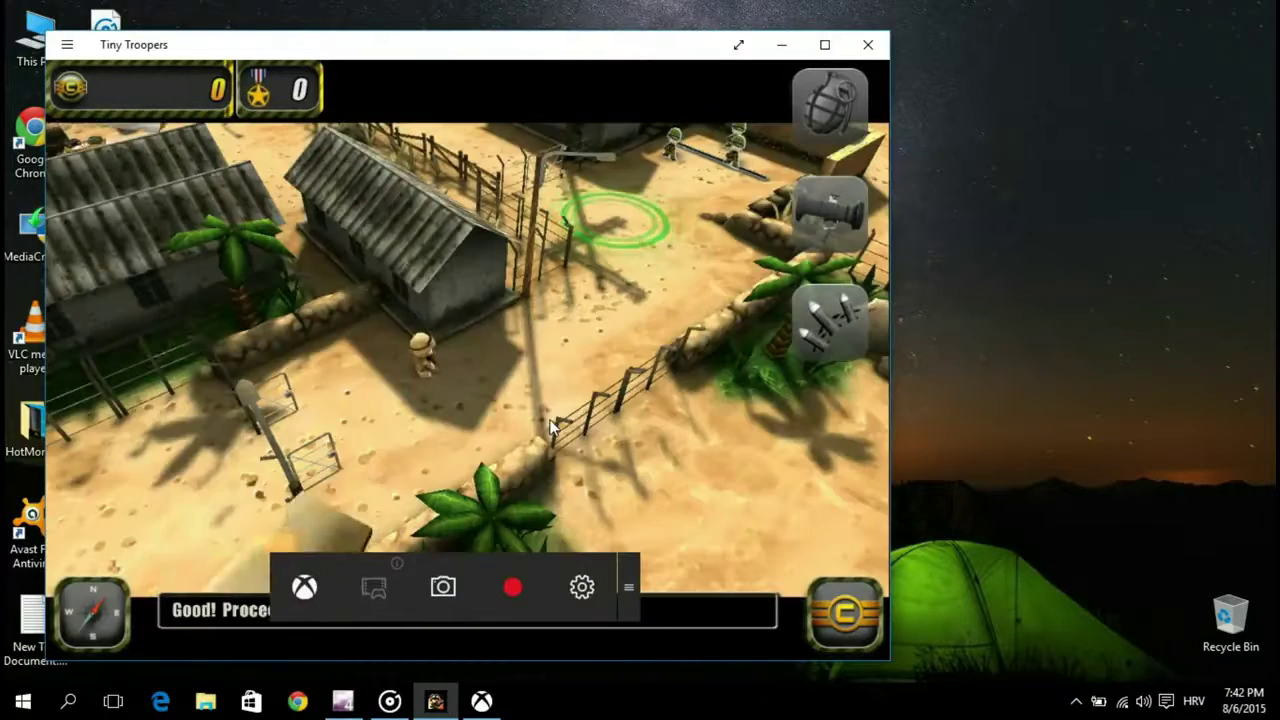
click(514, 590)
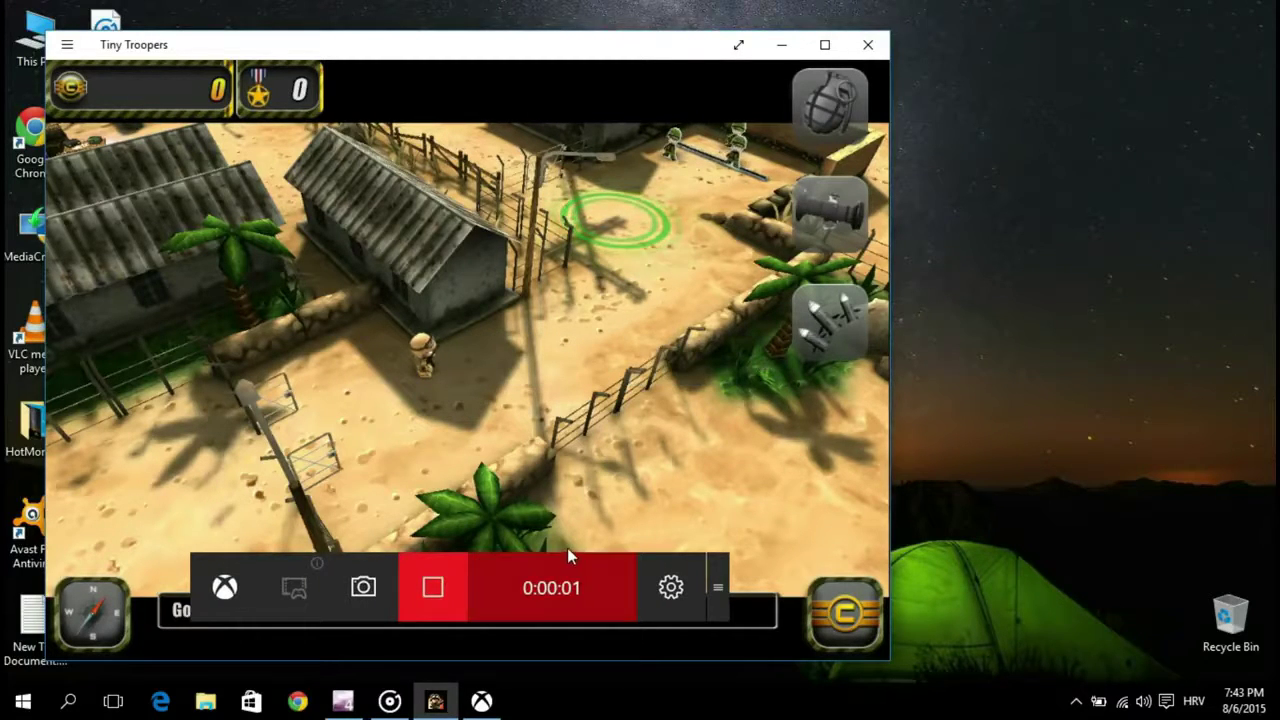
click(633, 446)
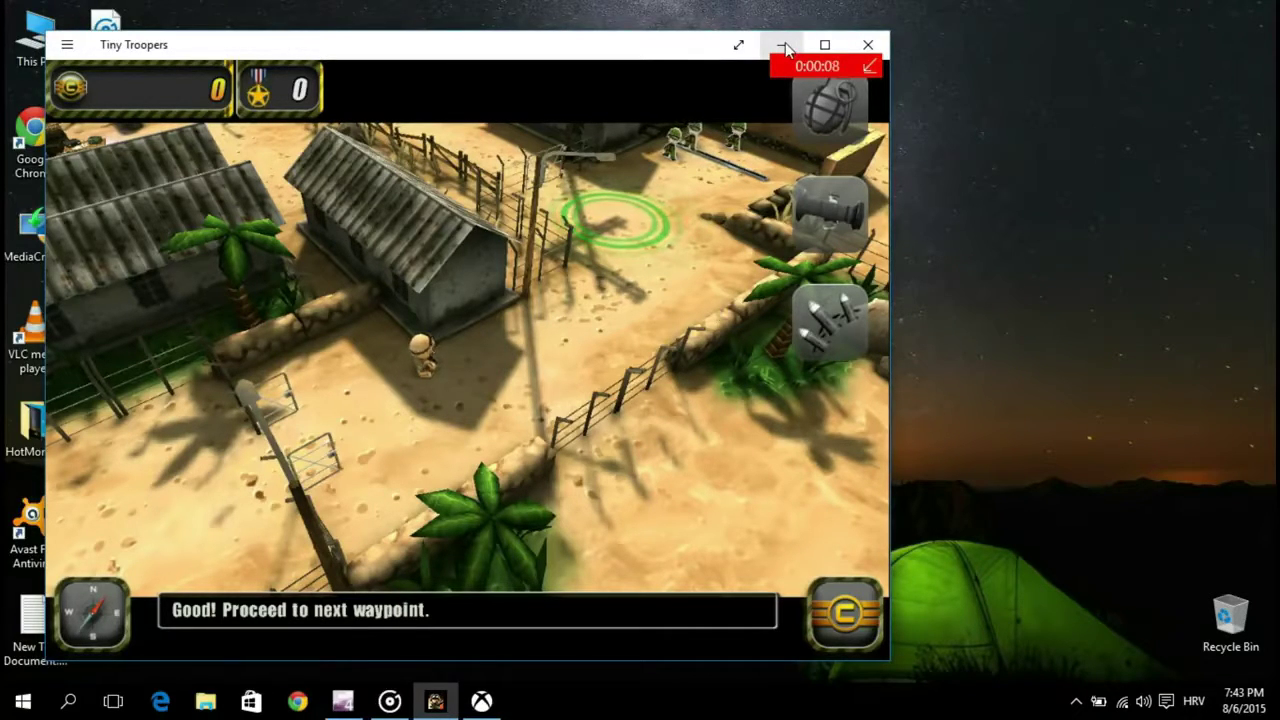
click(867, 46)
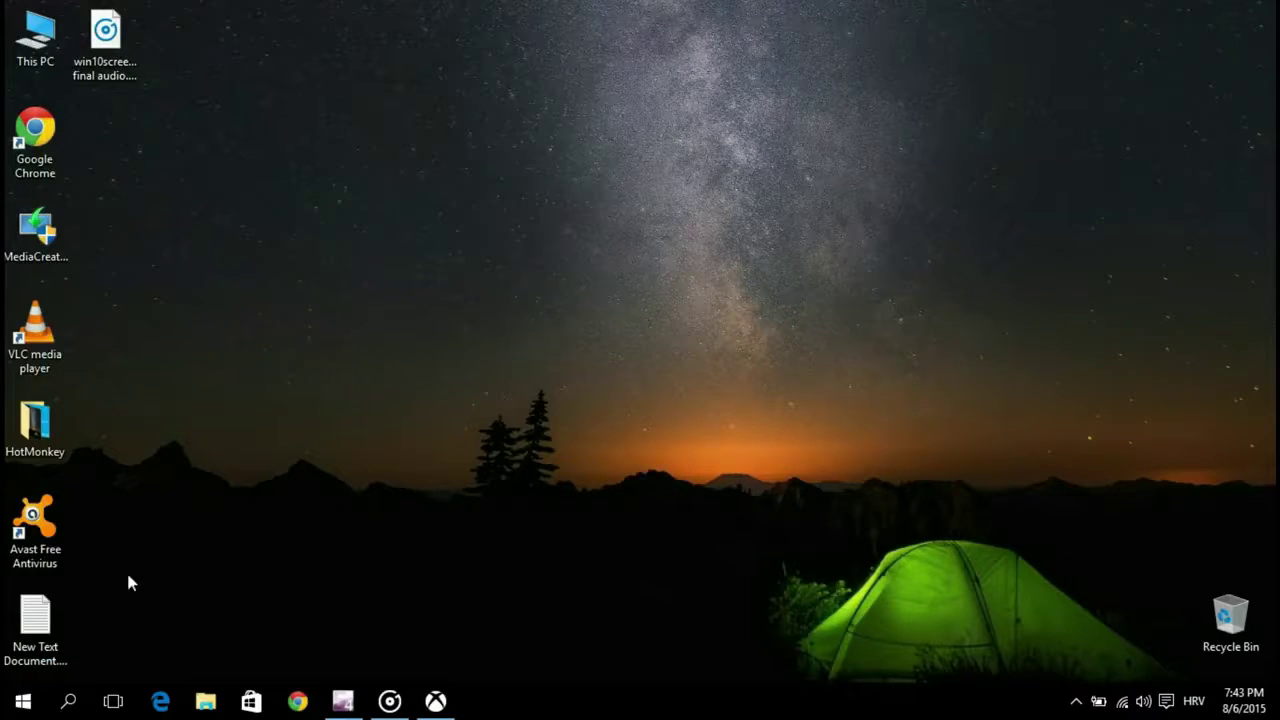
Open File Explorer and go to the Captures folder inside Videos to find the recorded clip.
click(22, 701)
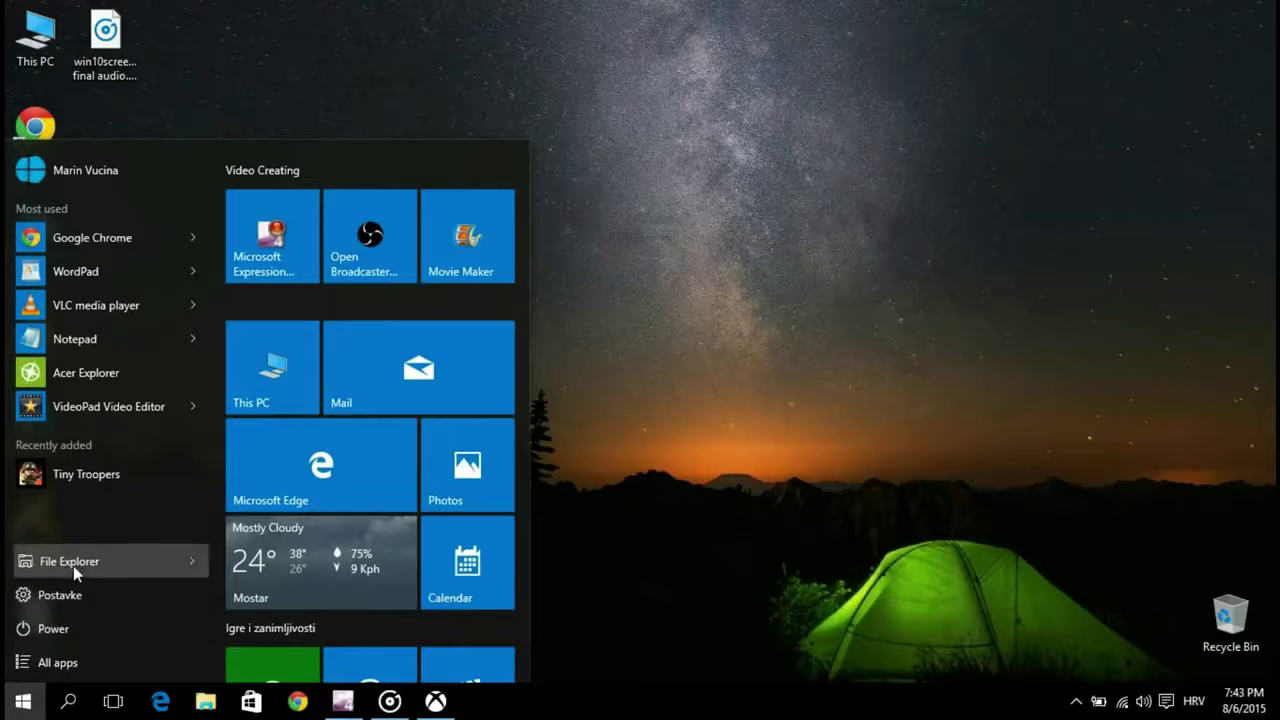
click(73, 565)
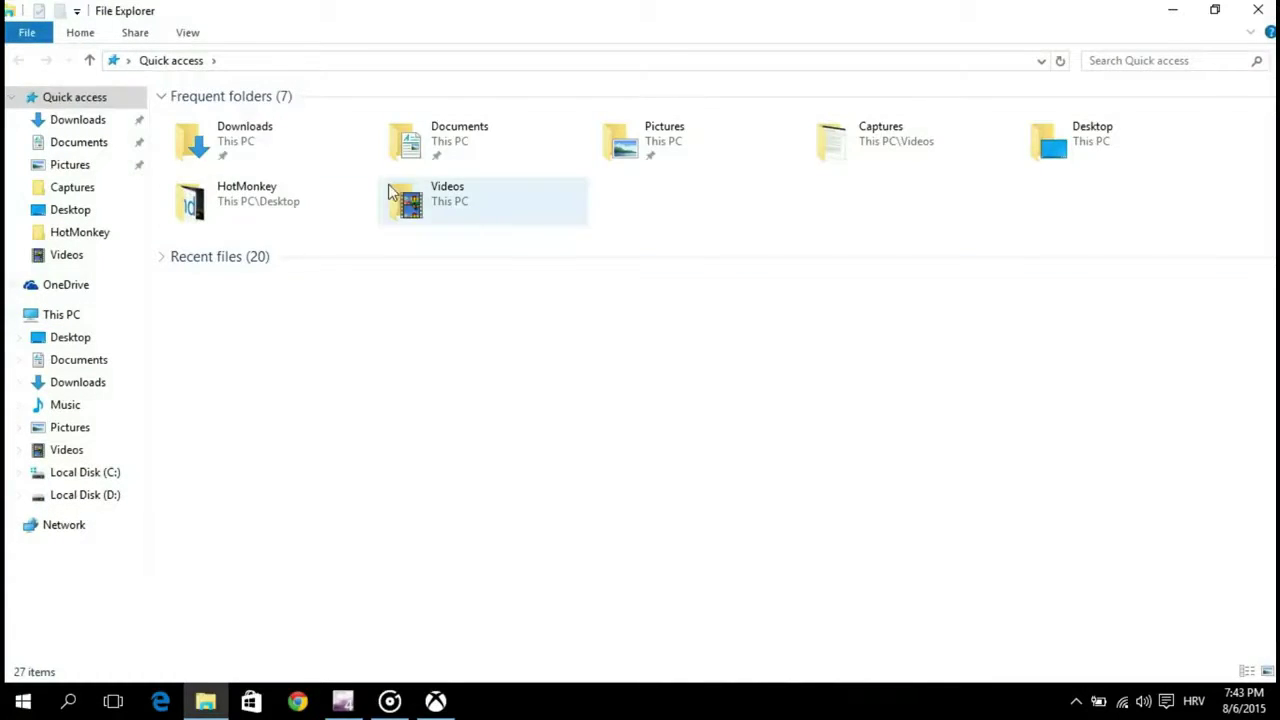
double_click(390, 193)
double_click(237, 174)
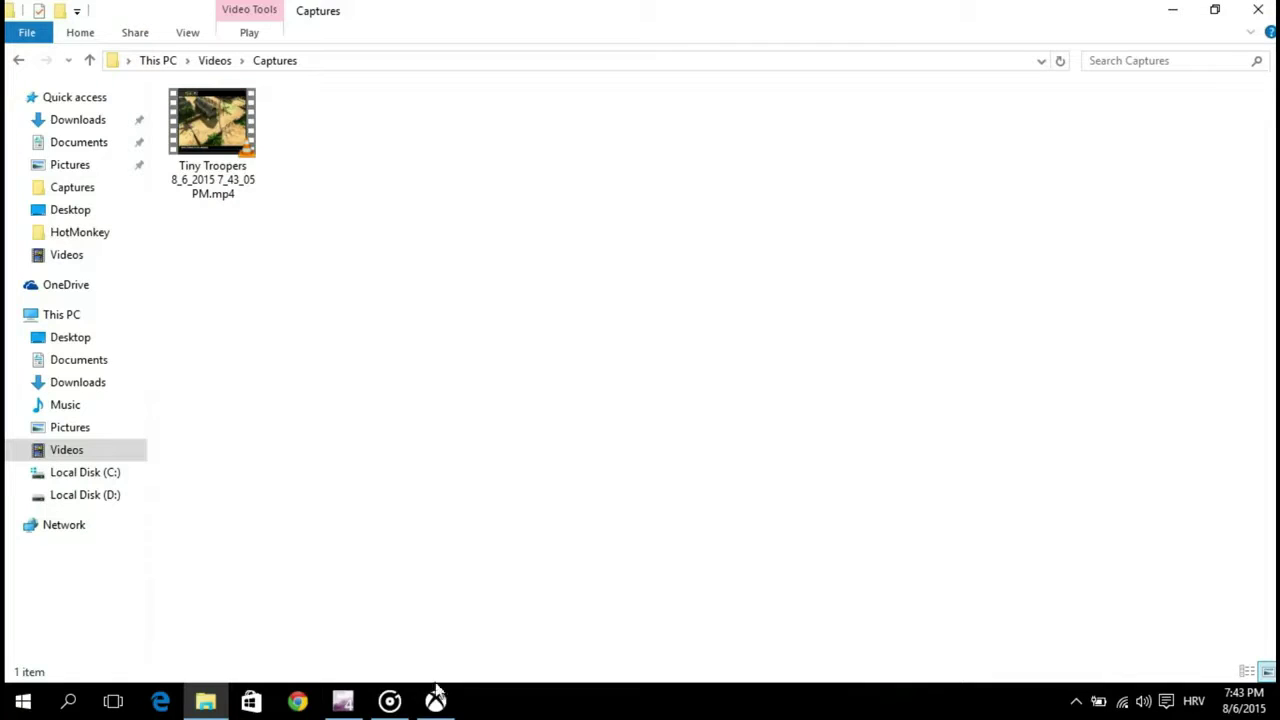
Switch to the Xbox app and open the recorded Tiny Troopers clip from the Game DVR section.
click(435, 701)
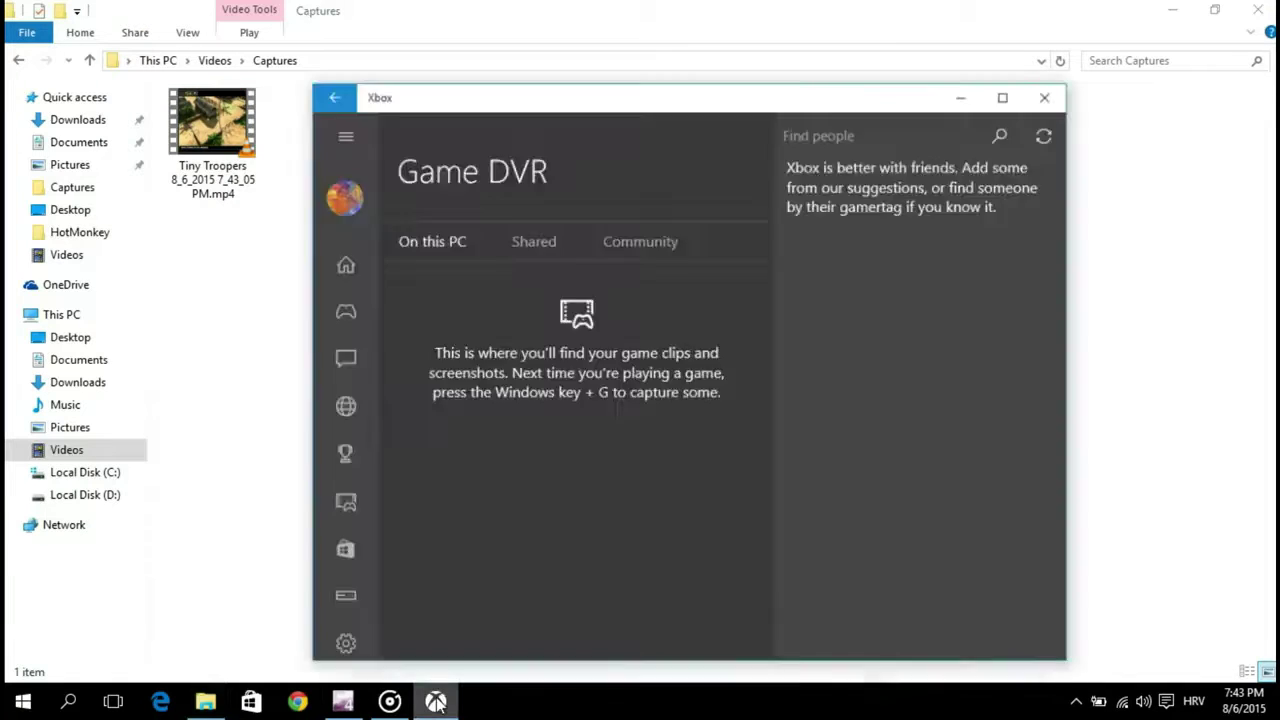
click(345, 491)
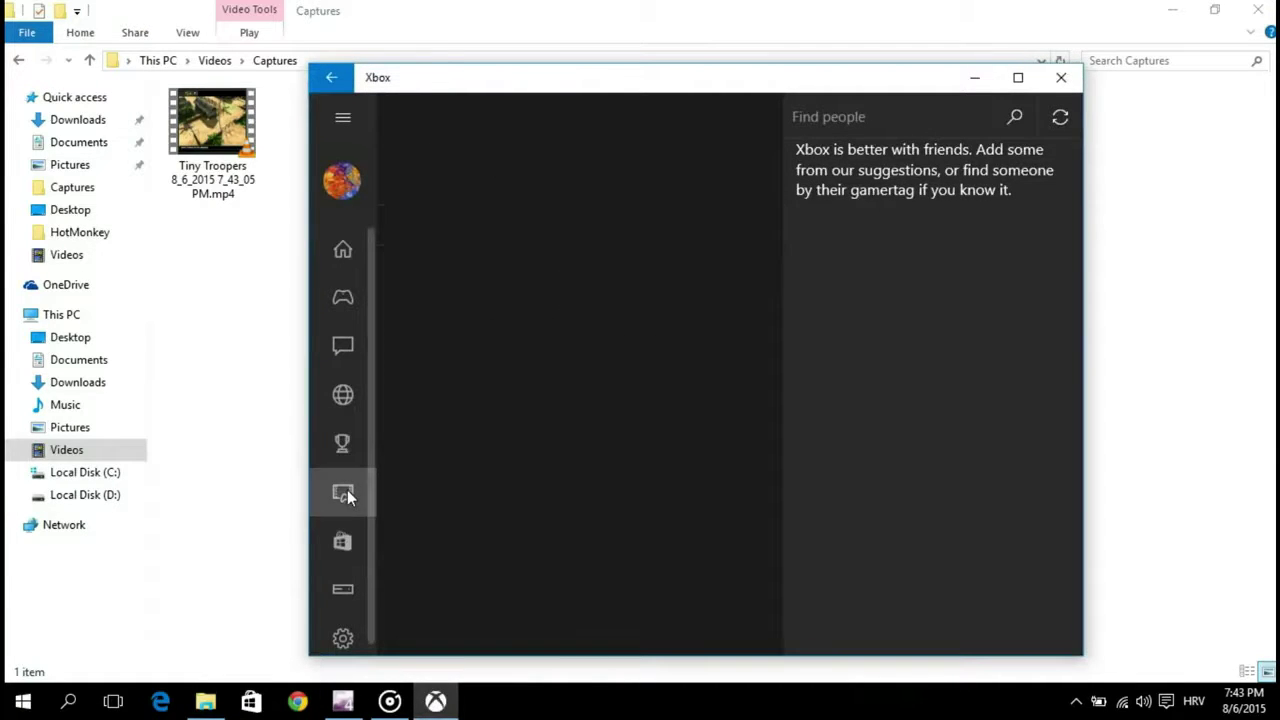
click(491, 367)
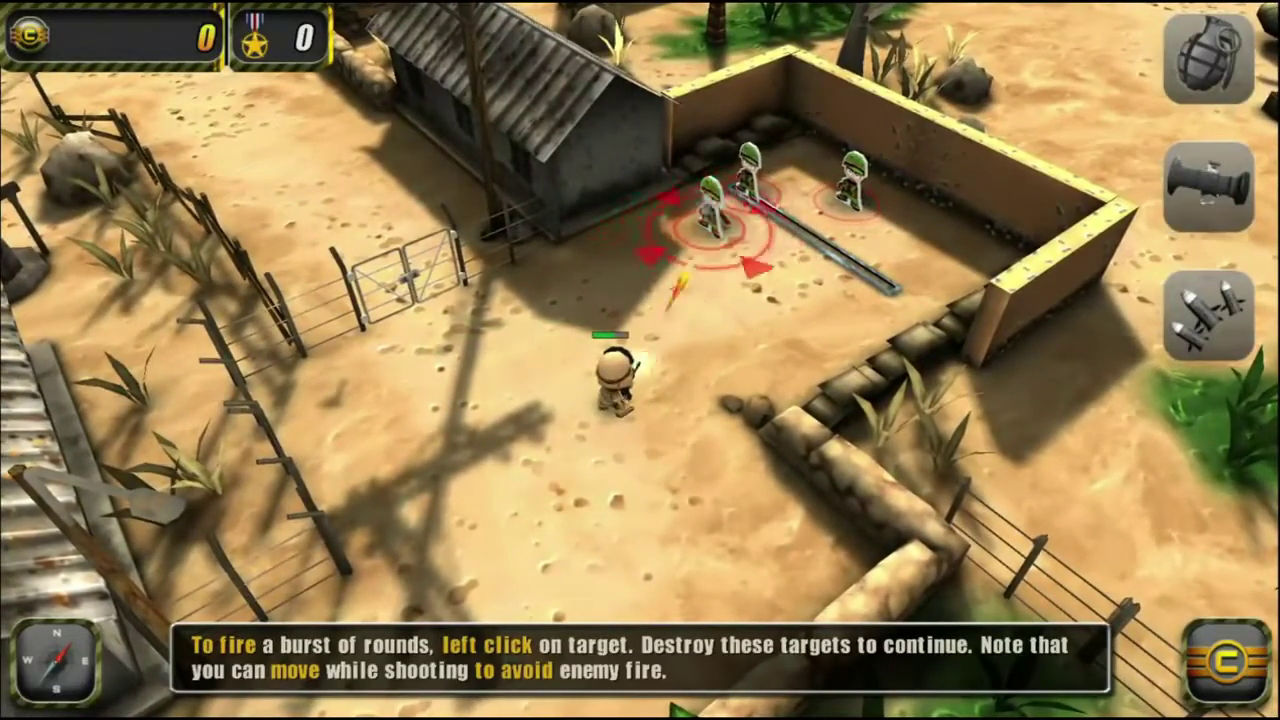
Shoot the bootcamp practice targets in Tiny Troopers and buy grenades from the Support Menu.
click(799, 224)
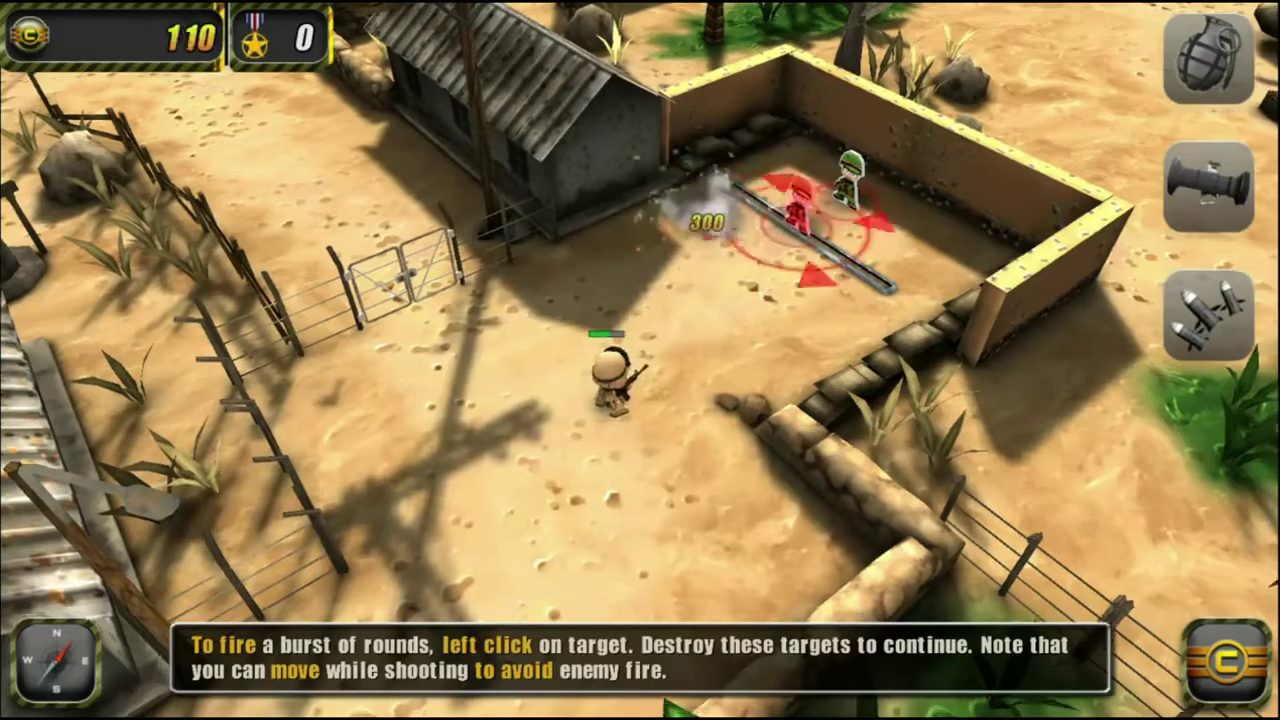
click(812, 236)
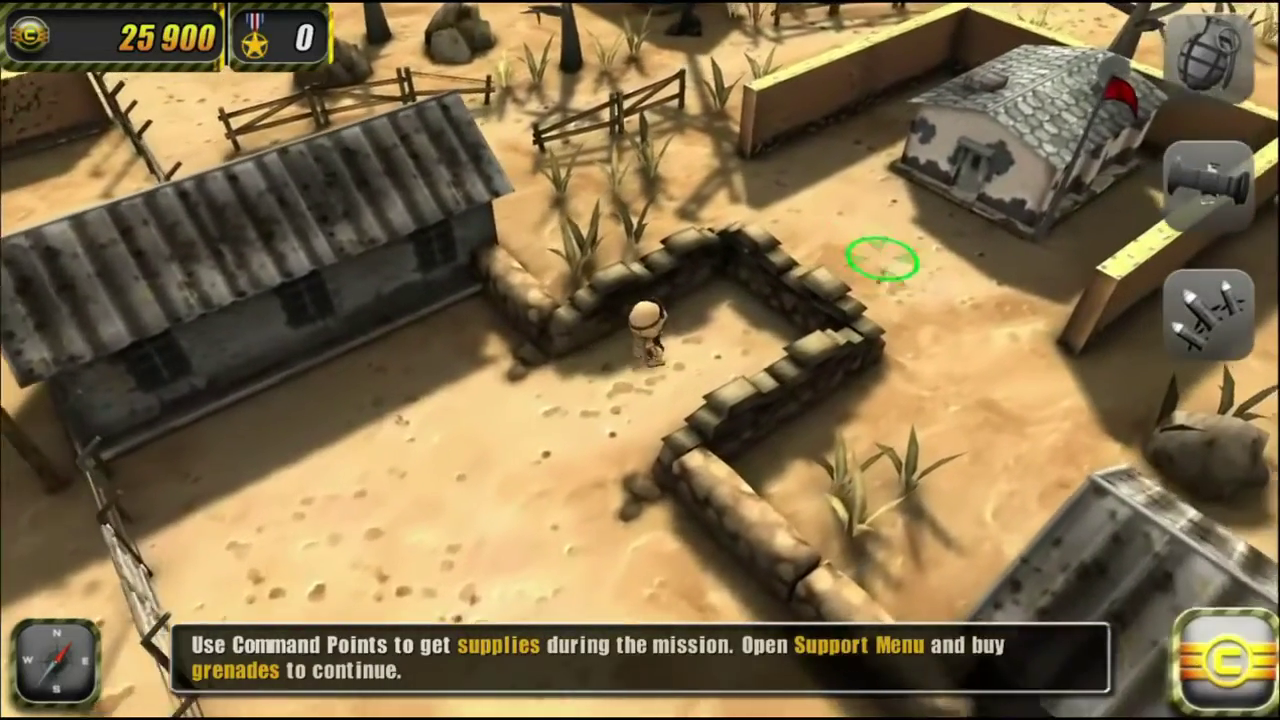
click(1226, 660)
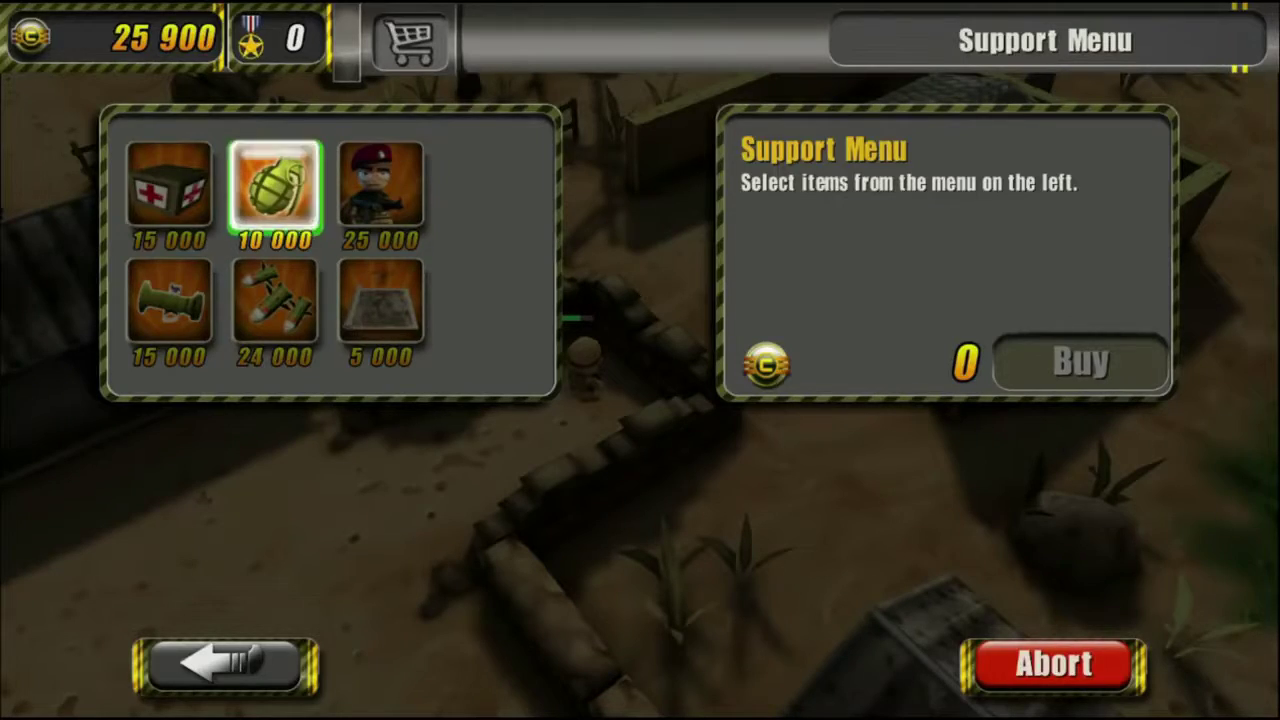
click(275, 187)
click(1081, 362)
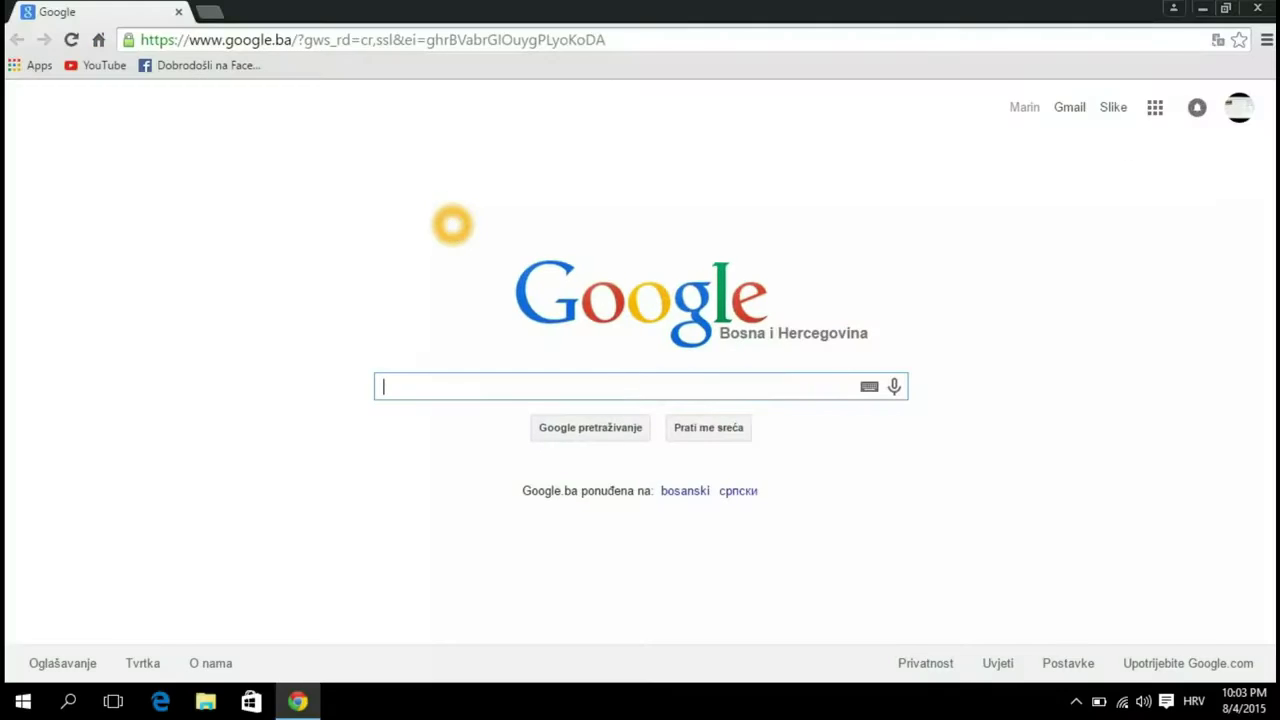
Bring up the Game bar over the Google page in Chrome and start and stop test recordings.
key(super+g)
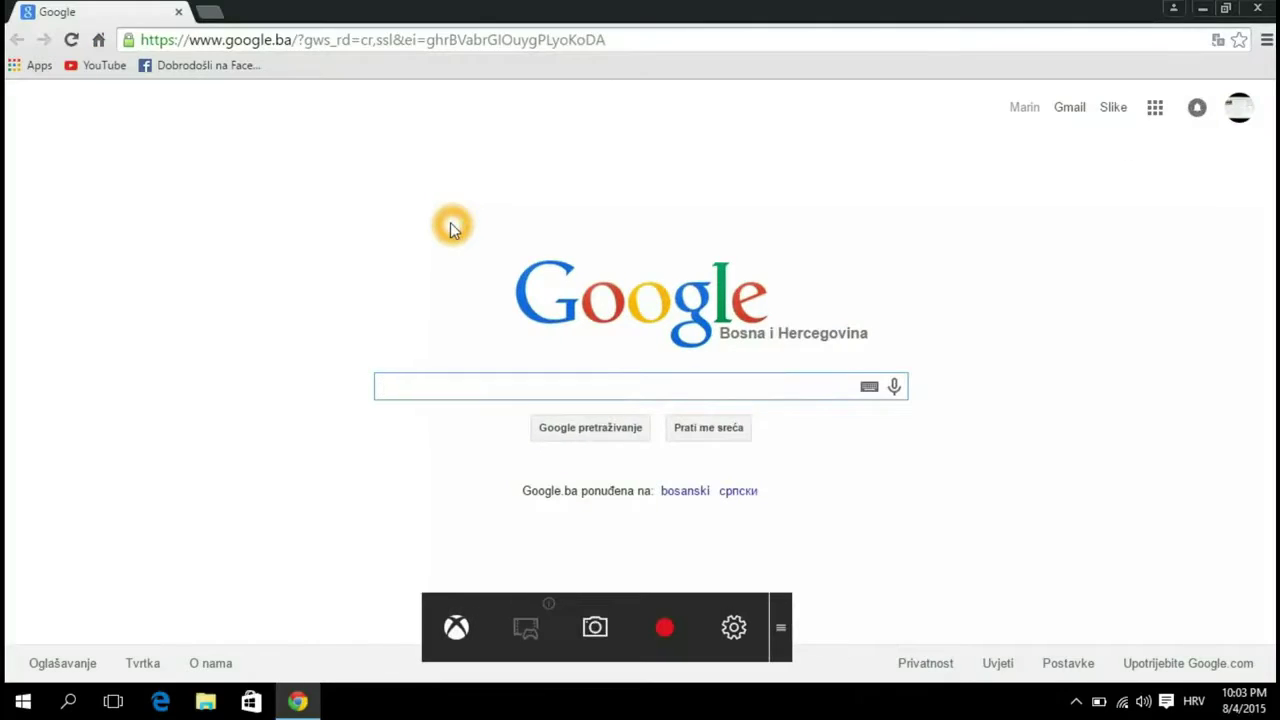
click(667, 632)
click(667, 632)
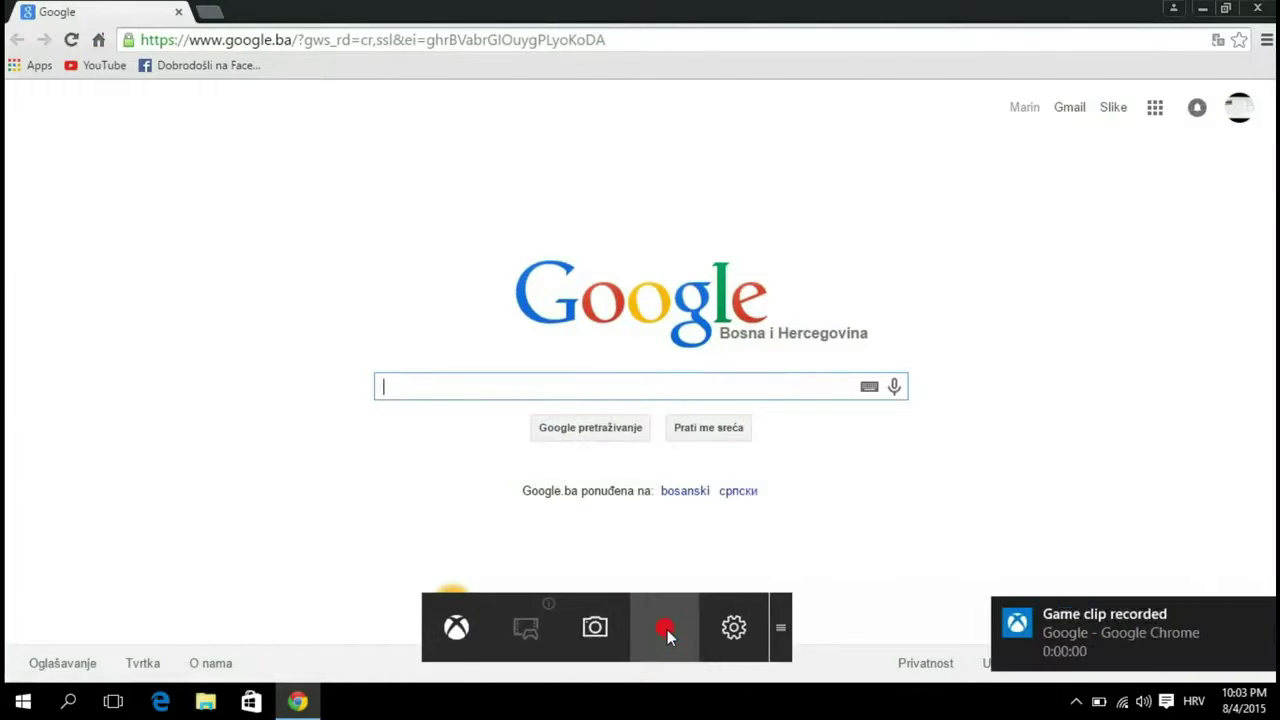
click(667, 629)
click(667, 629)
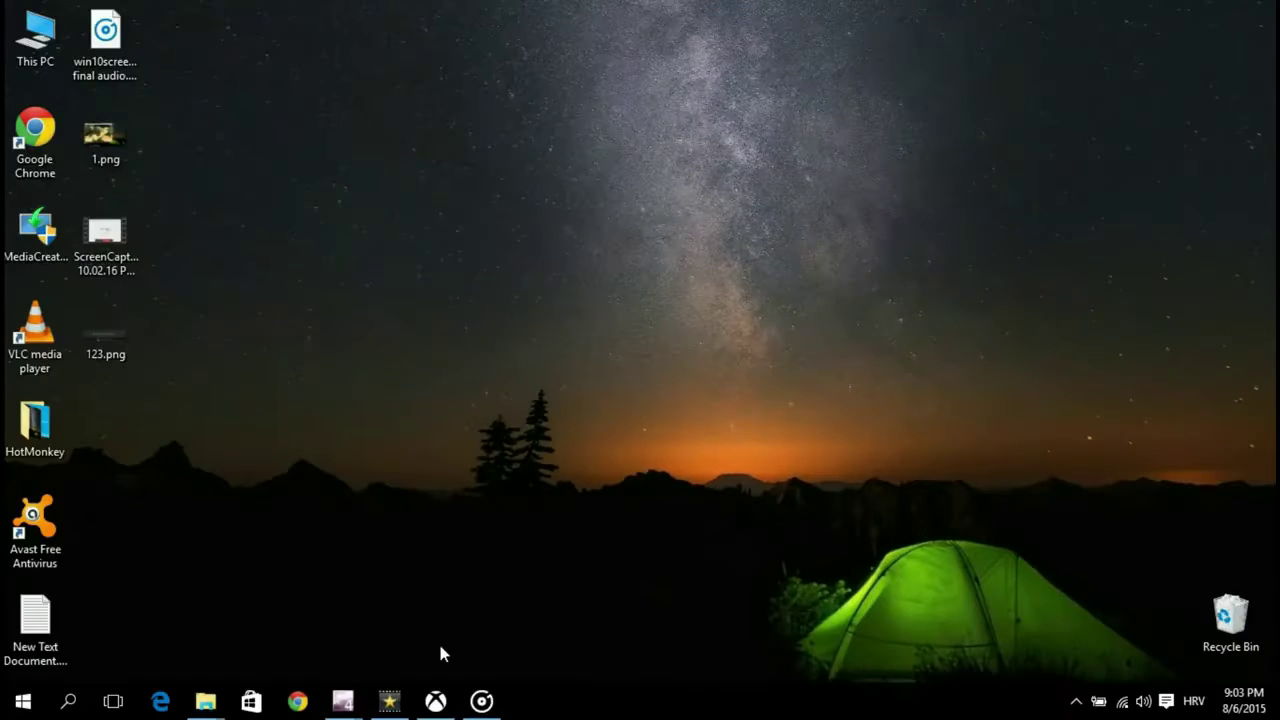
Open the Xbox app's Game DVR settings, try the recording switch, and examine the keyboard shortcuts and remaining options.
click(436, 701)
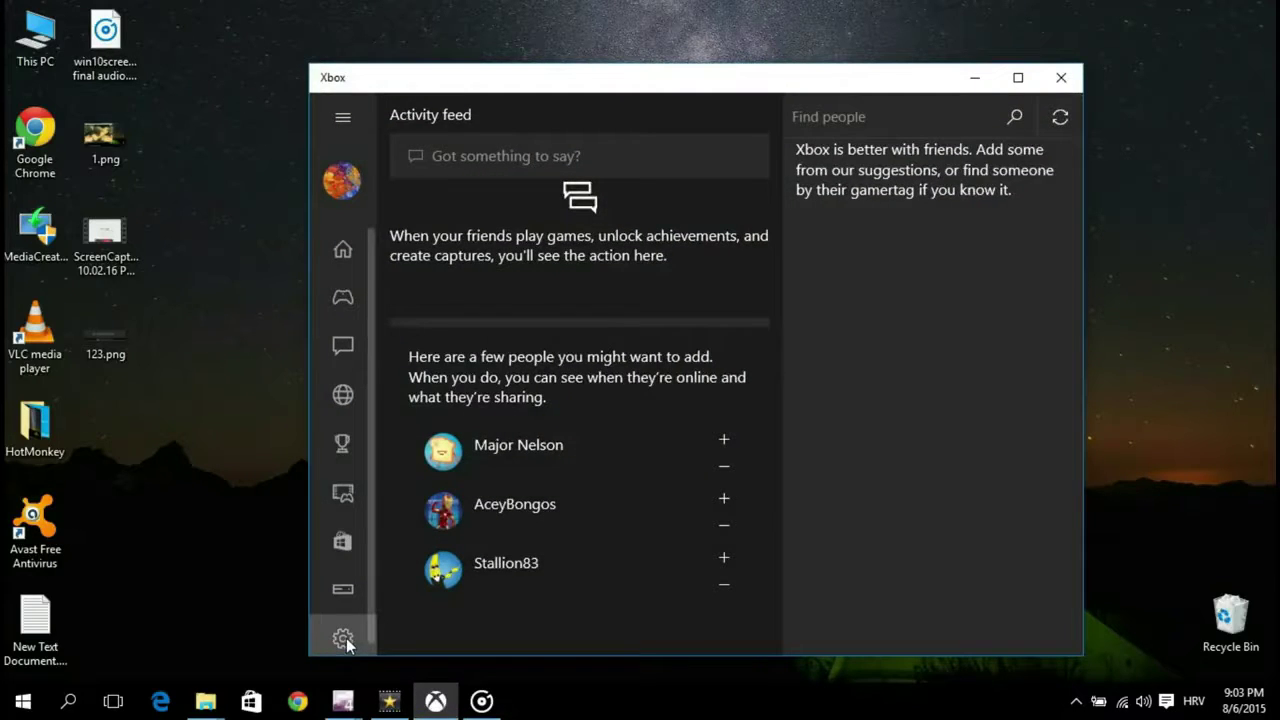
click(343, 638)
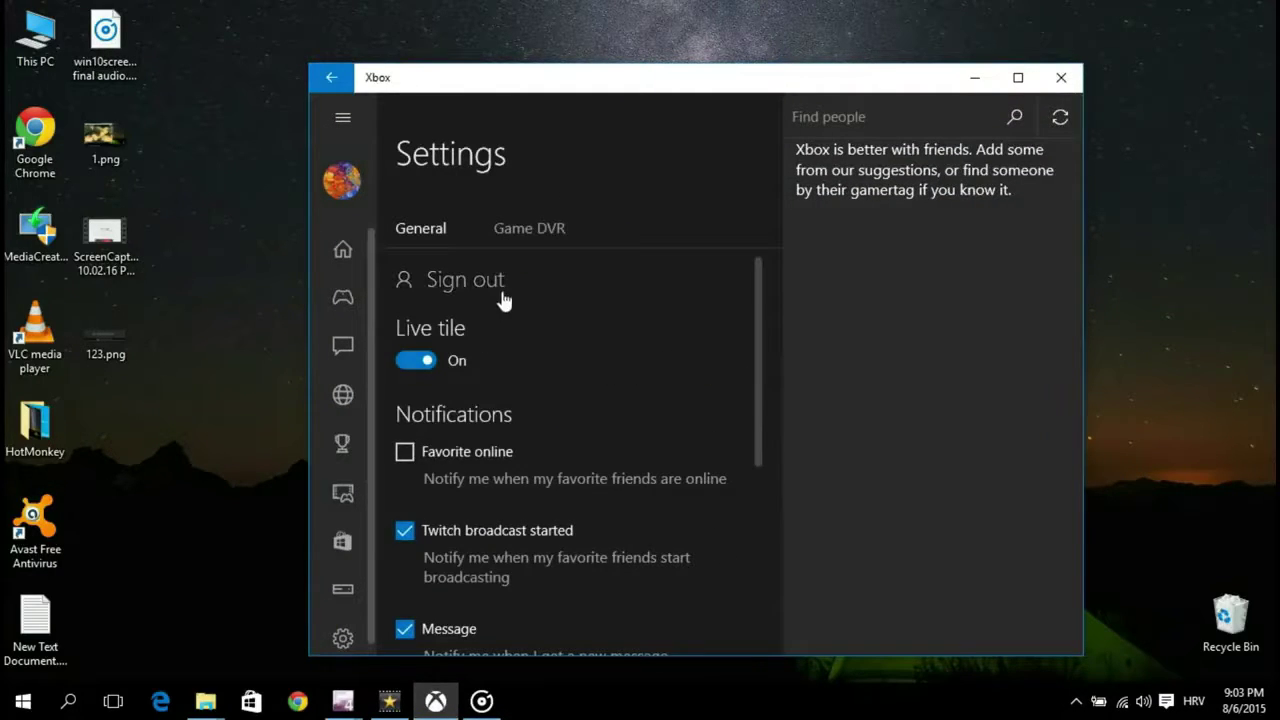
click(538, 232)
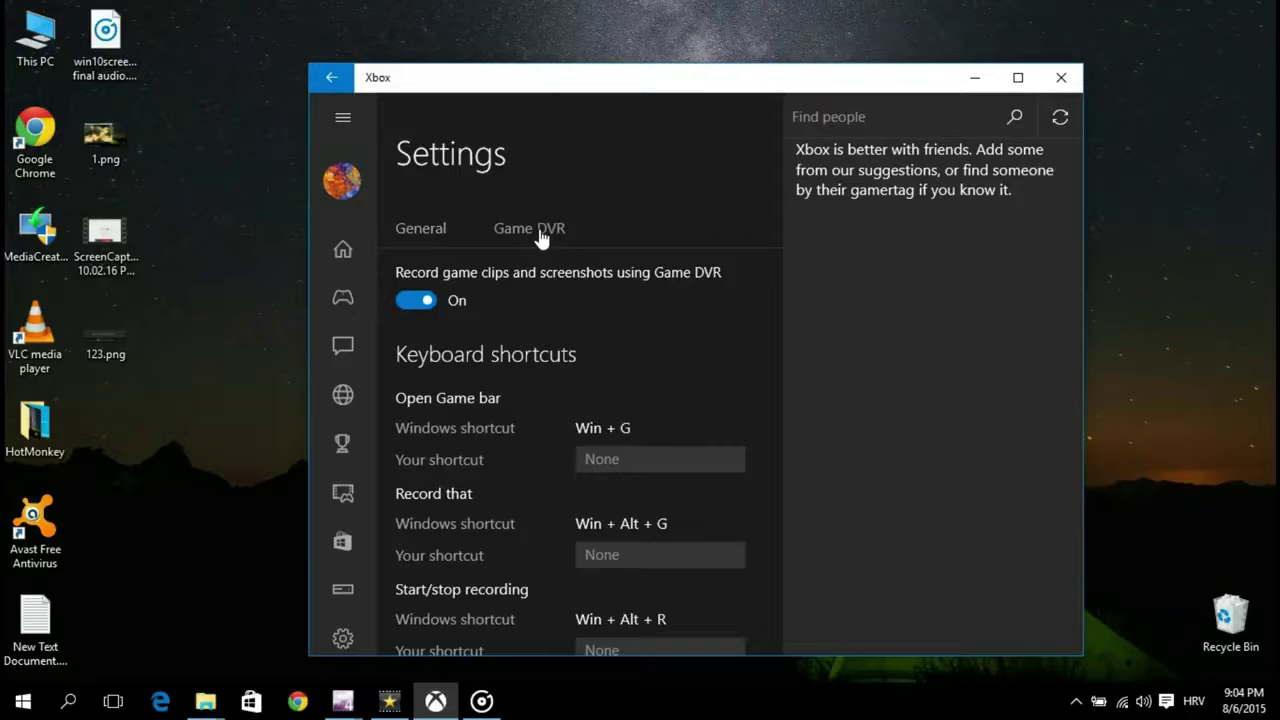
click(417, 302)
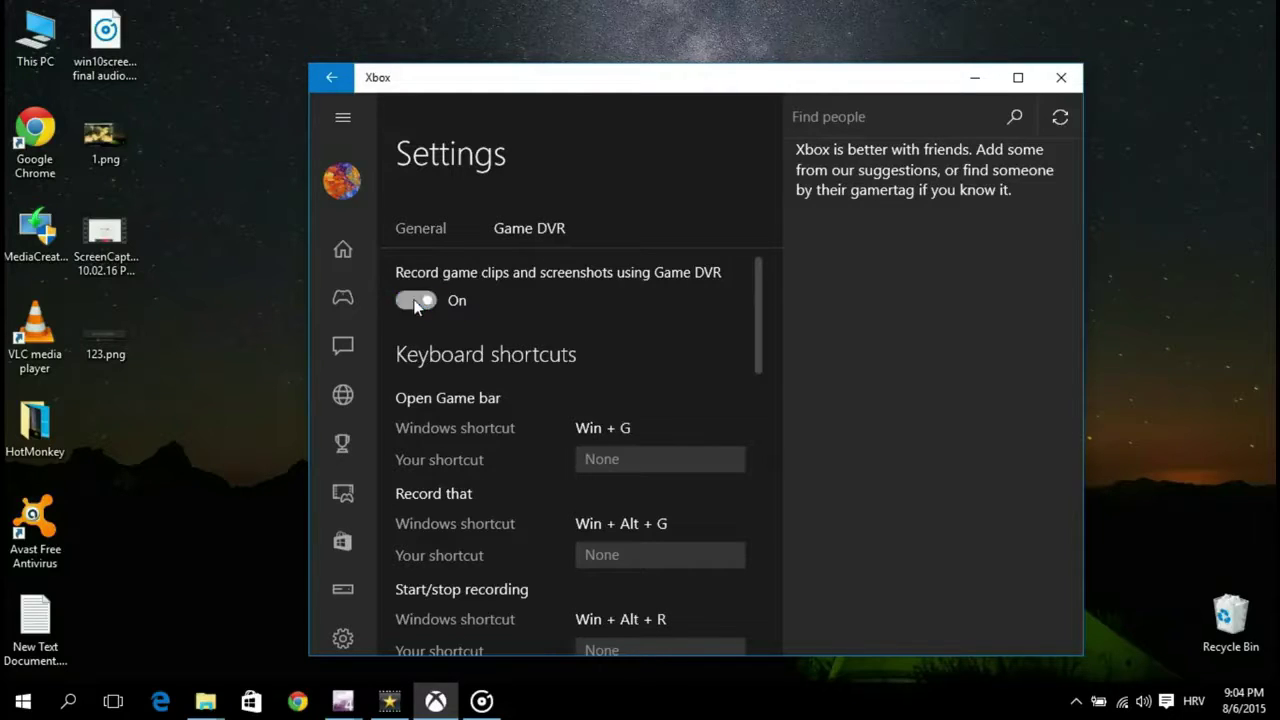
click(424, 301)
drag(762, 326, 785, 625)
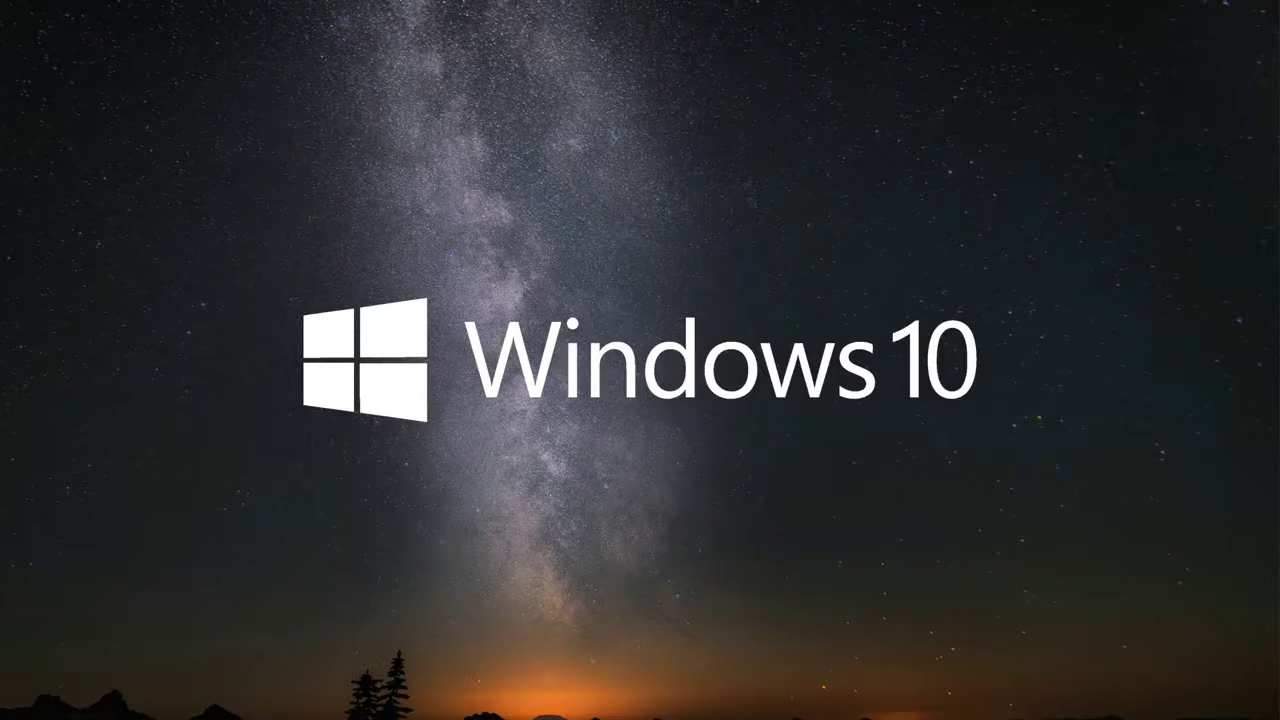